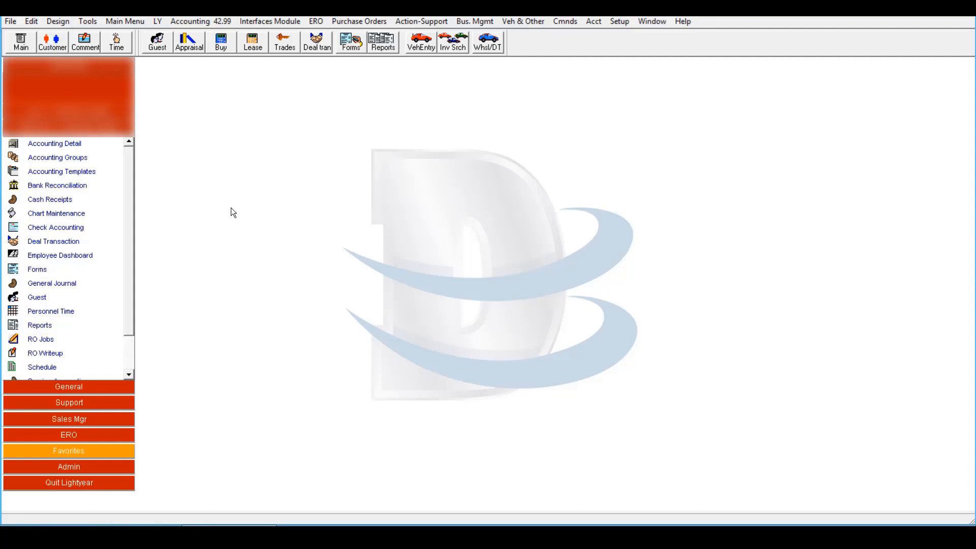
- Search customer records for last name SMITH AUTO PARTS and confirm no match exists
click(52, 47)
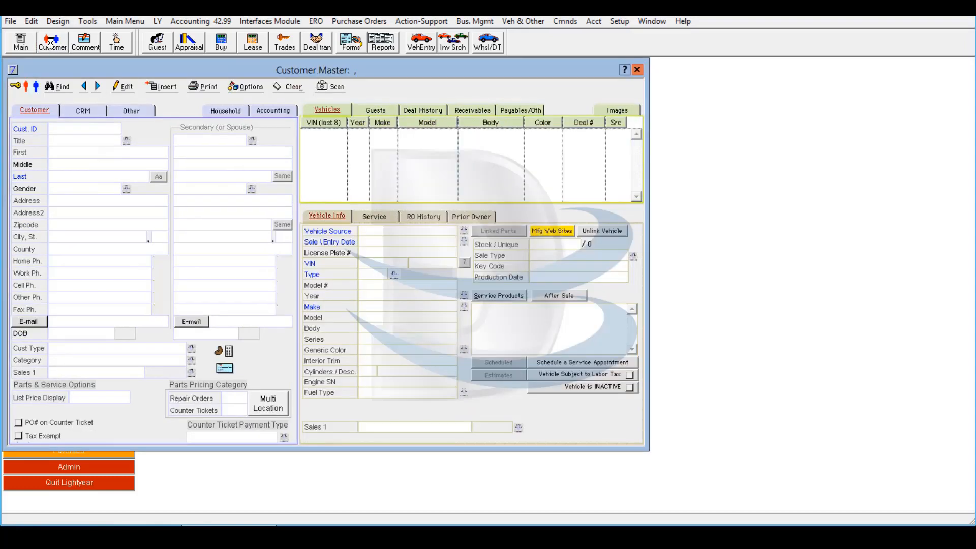
click(61, 87)
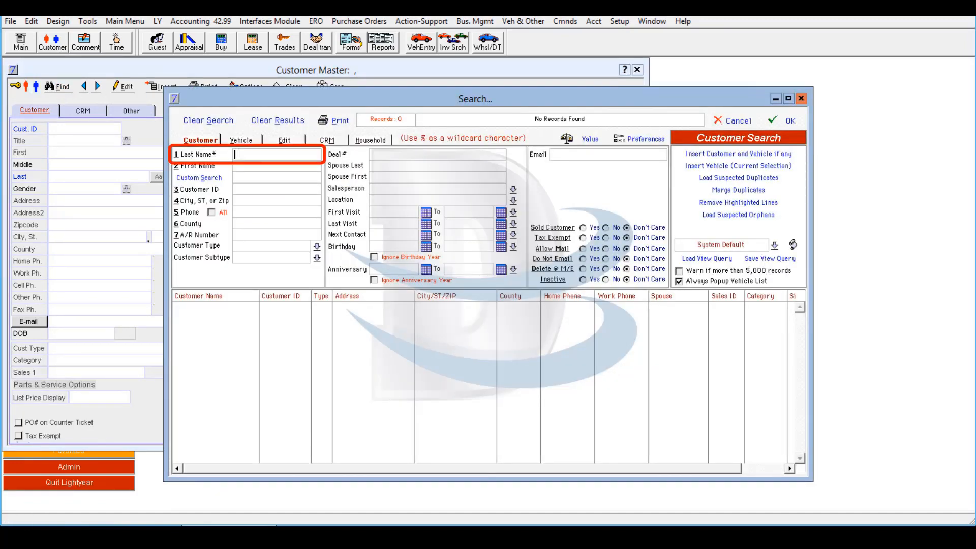
text(SMITH AUTO PARTS)
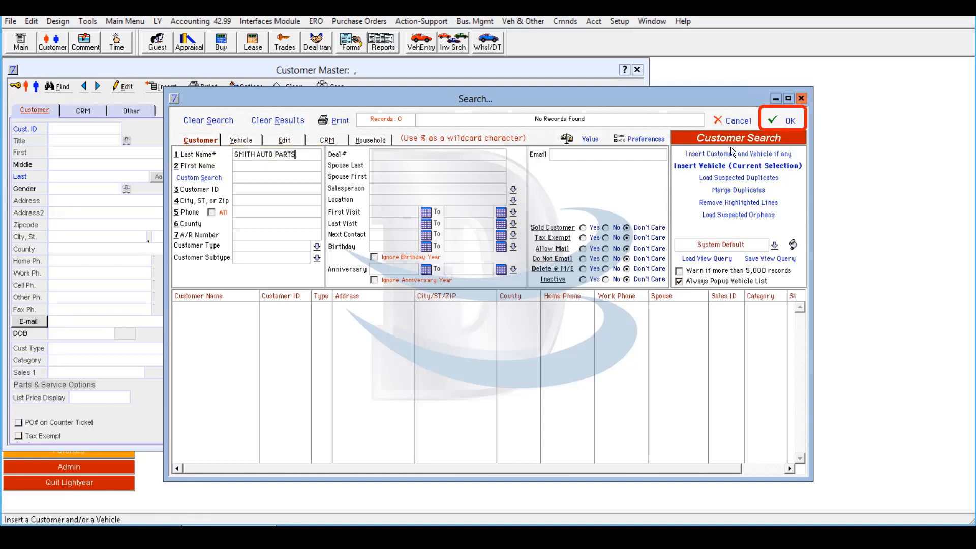
click(787, 123)
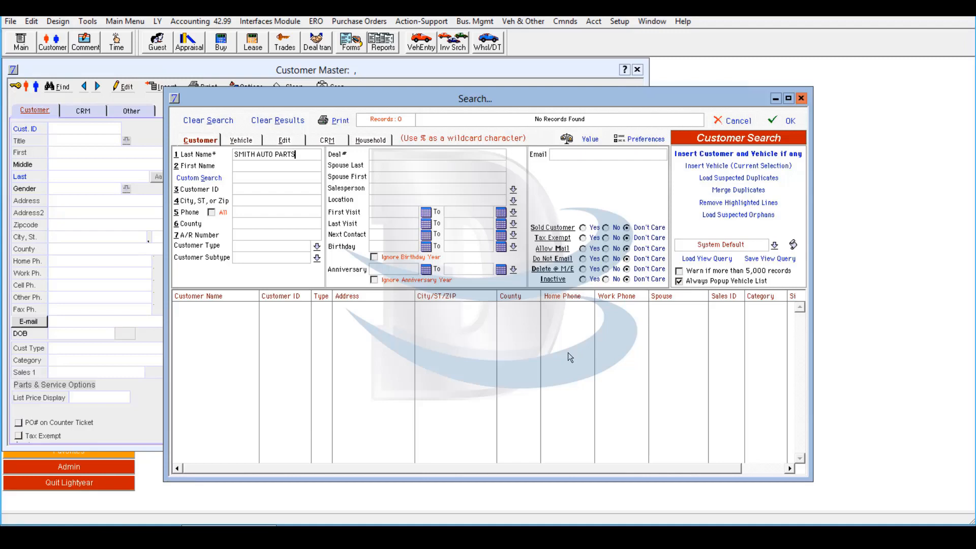
- Dismiss the empty search and insert a new customer named SMITH AUTO PARTS
click(801, 98)
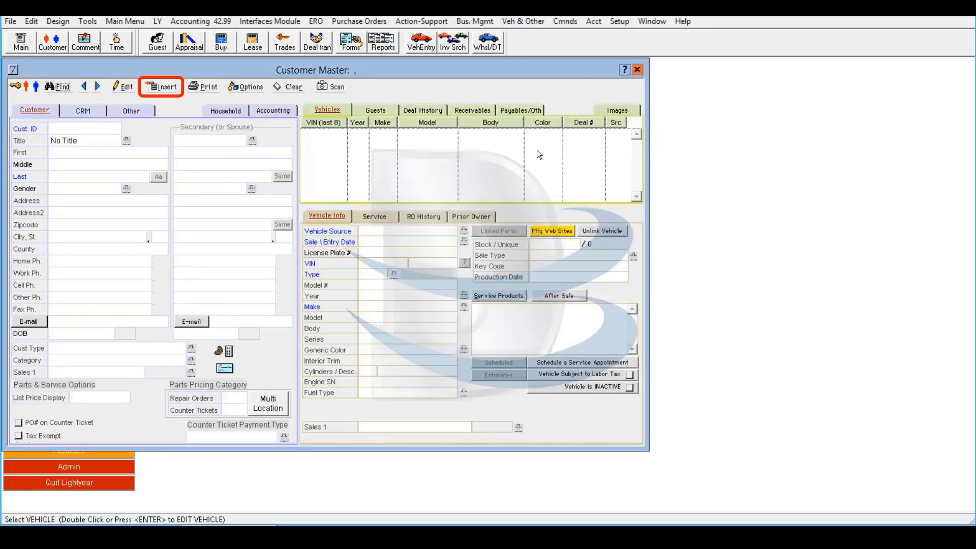
click(166, 87)
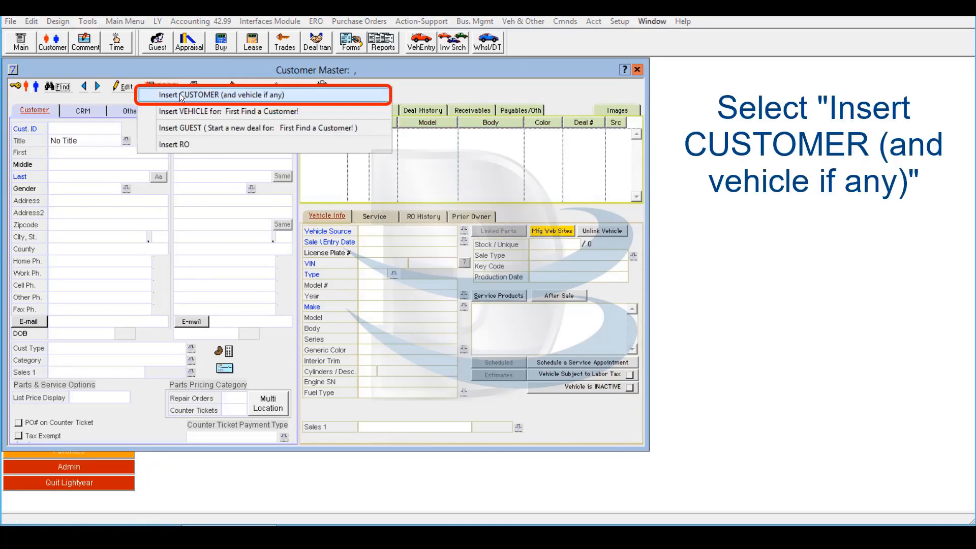
click(181, 96)
text(SMITH)
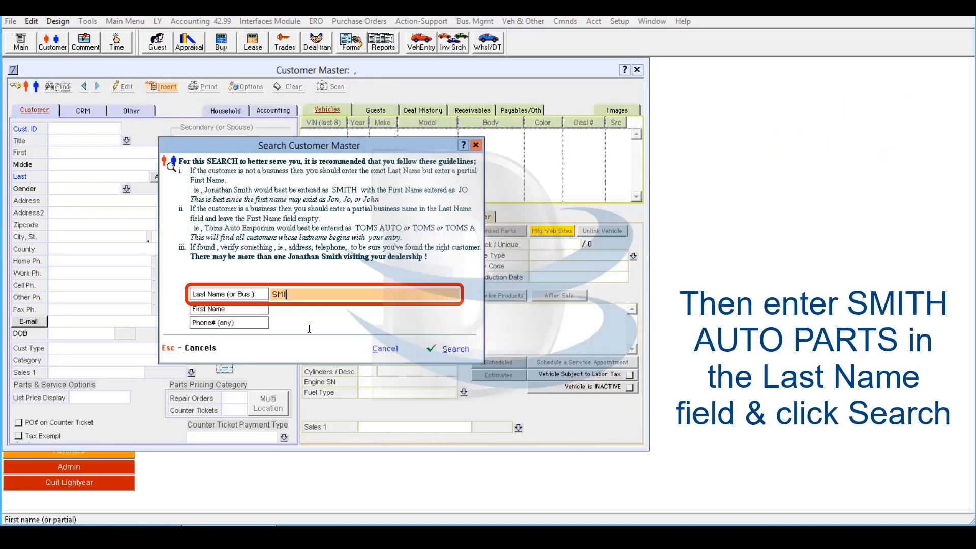
text( AUTO PARTS)
click(454, 349)
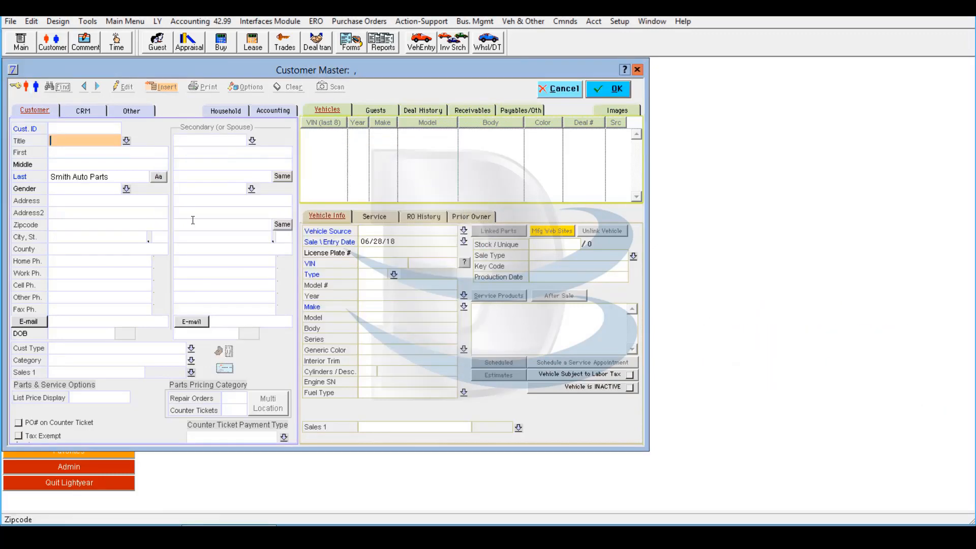
- Fill in the customer's street address, zip code, work phone, fax number and e-mail
key(Tab)
key(Tab)
key(Tab)
key(Tab)
key(Tab)
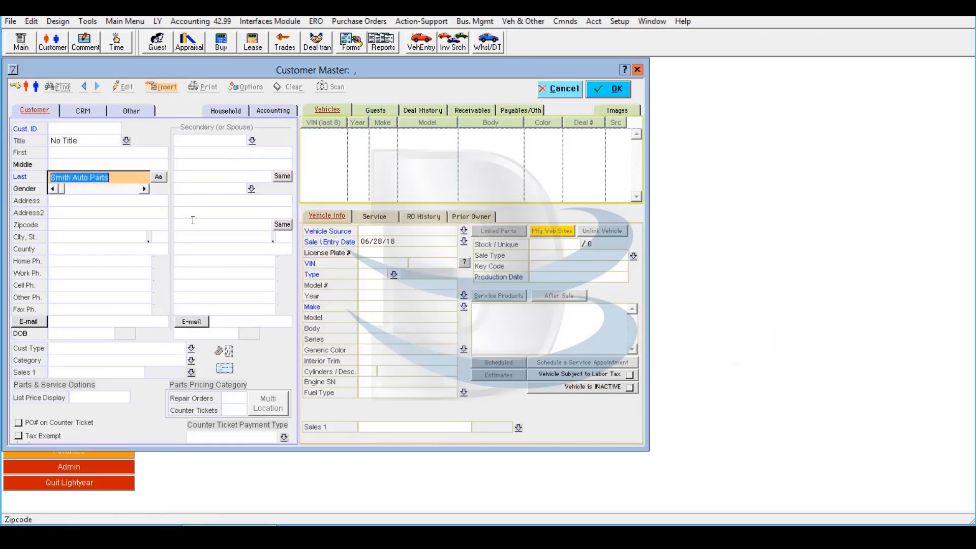
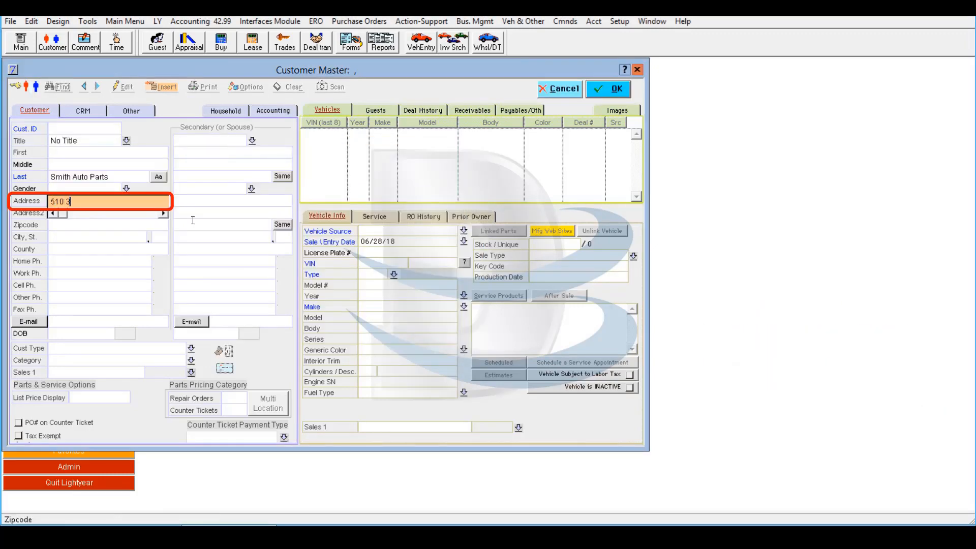
key(Tab)
key(Tab)
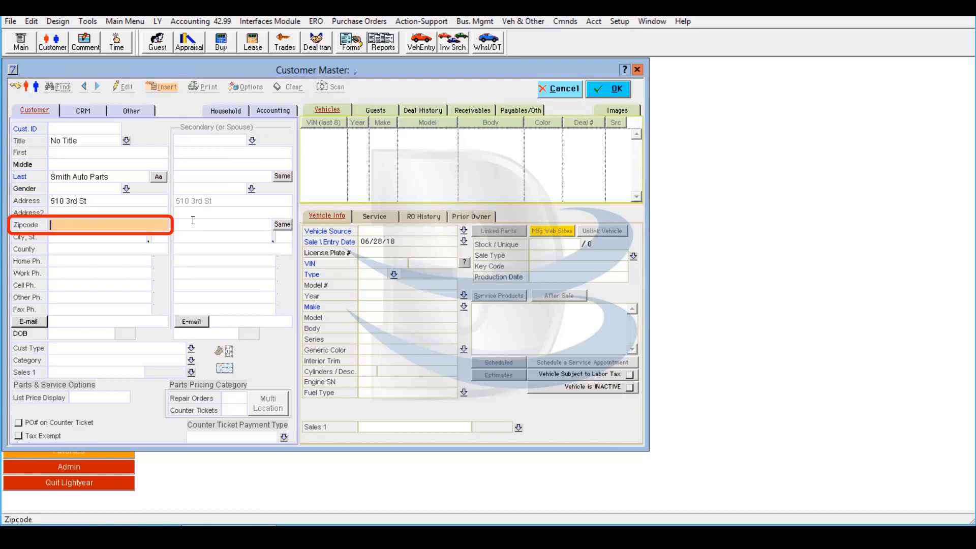
text(50636)
key(Tab)
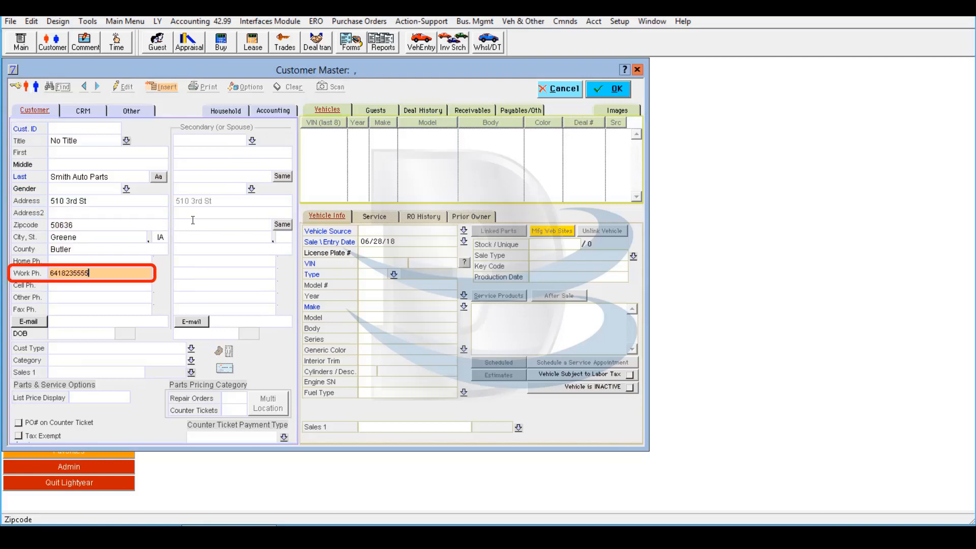
key(Tab)
key(Tab)
key(Tab)
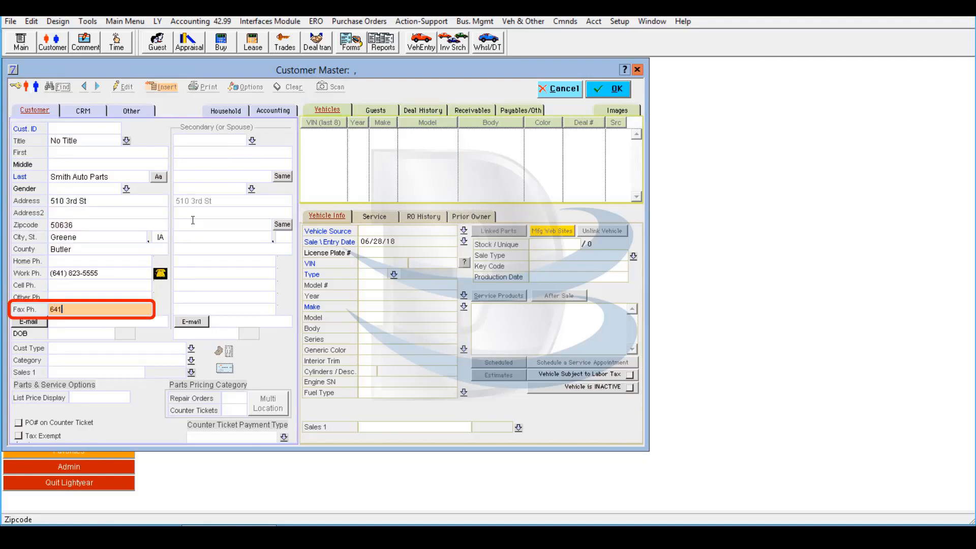
key(Tab)
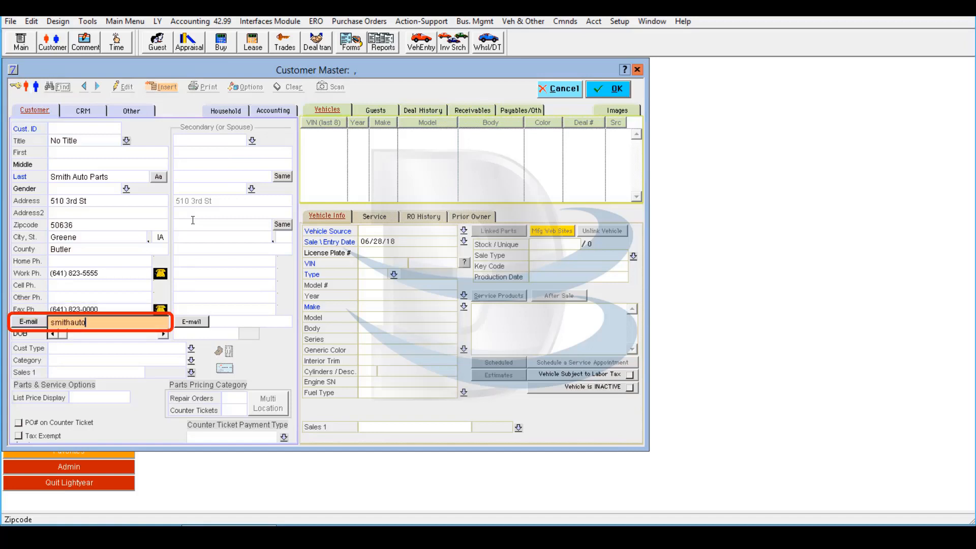
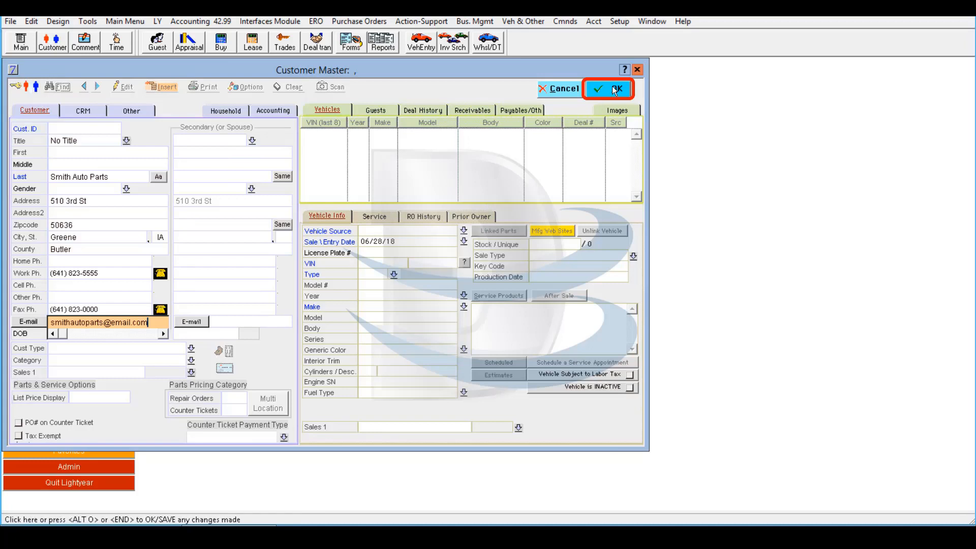
- Save the Smith Auto Parts customer and open vendor information from its Payables/Oth list
click(614, 90)
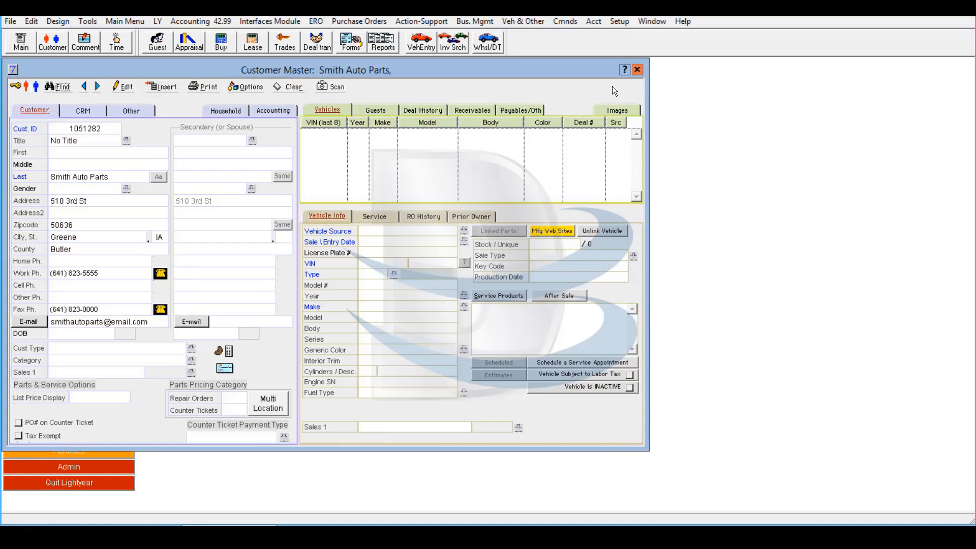
click(519, 111)
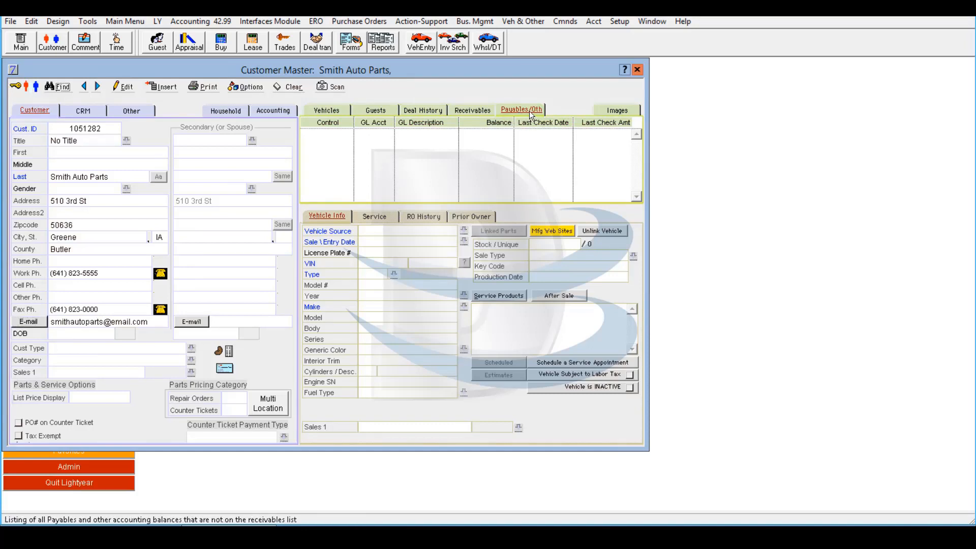
double_click(425, 174)
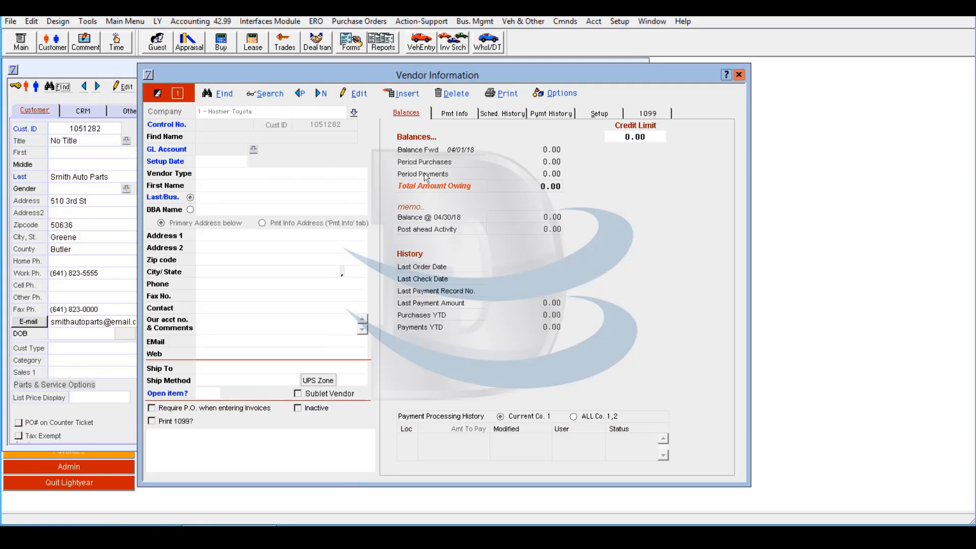
- Insert a new Account Payable vendor record for this customer, confirming with Yes
click(410, 95)
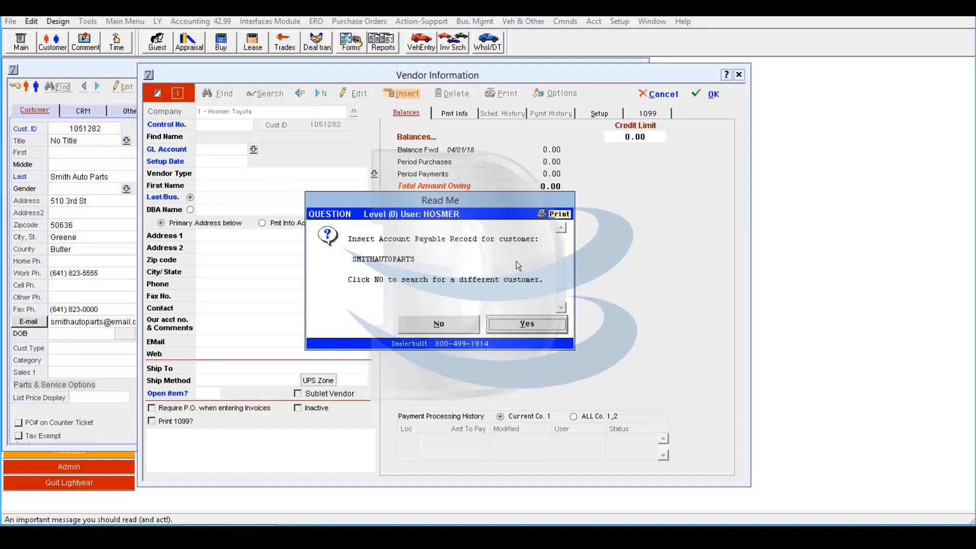
click(535, 329)
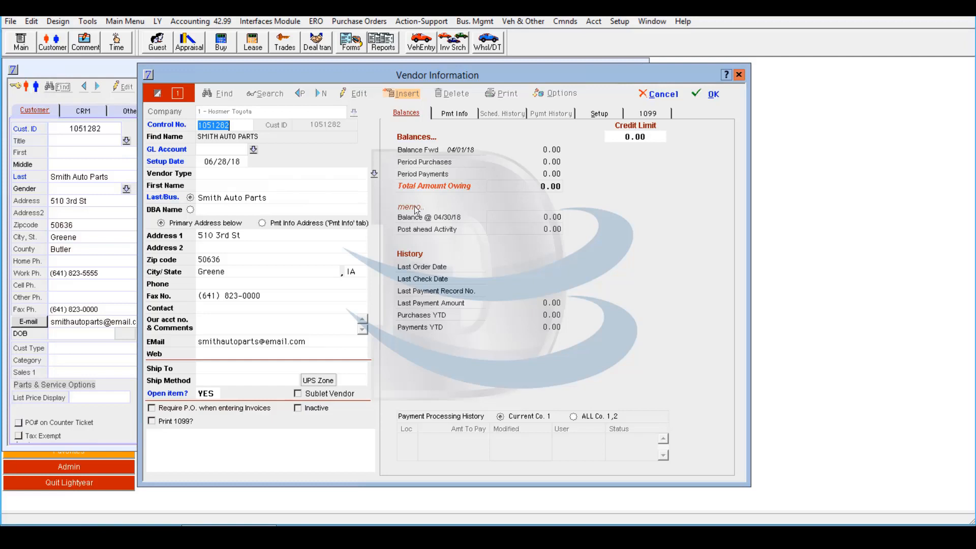
- Choose 3000 Accounts Payable from the Chart of Accounts List as the vendor's GL account
click(252, 149)
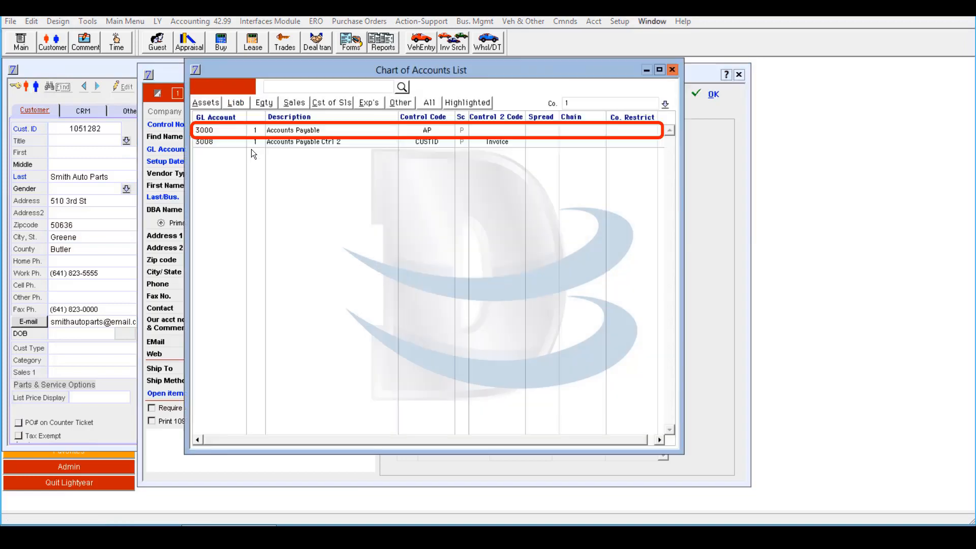
click(279, 133)
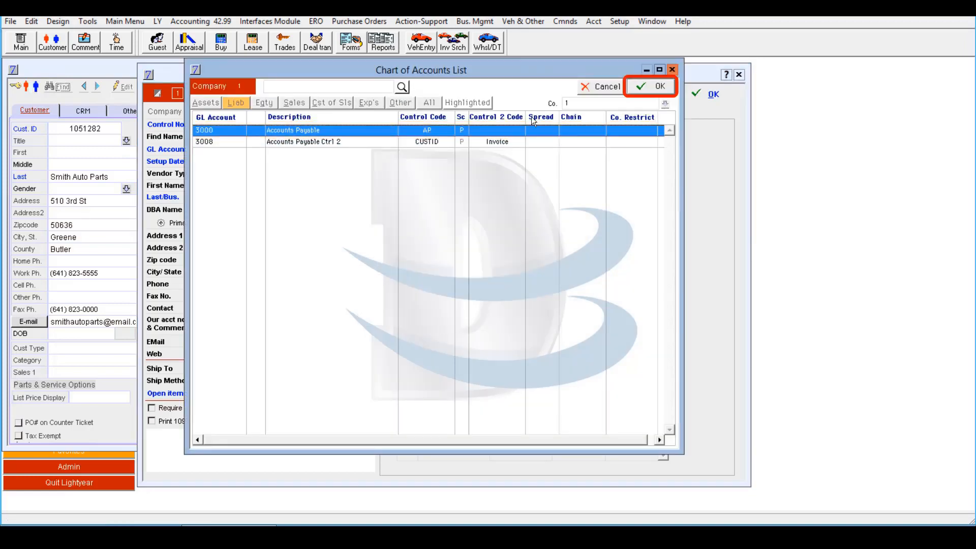
click(643, 90)
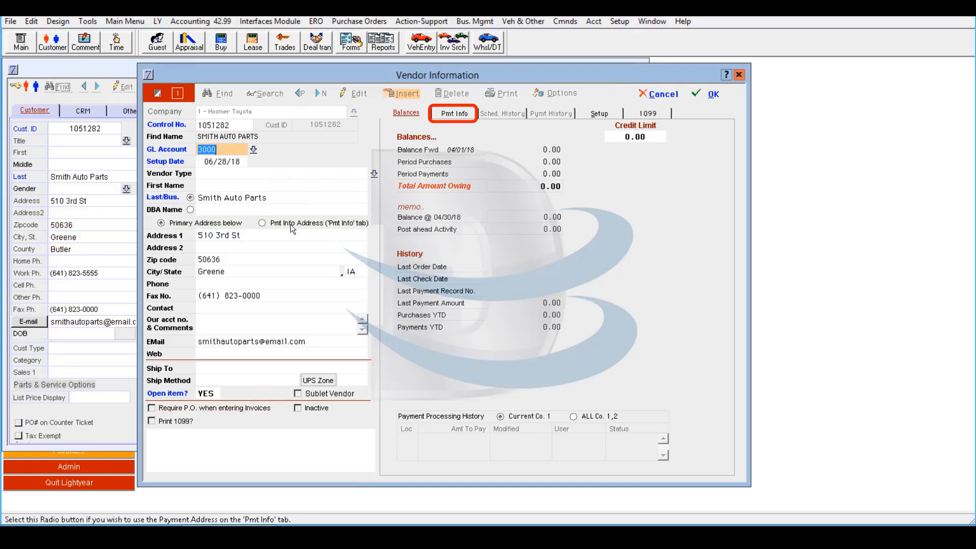
- On the Setup tab, select Check as the payment method and save the vendor
click(461, 115)
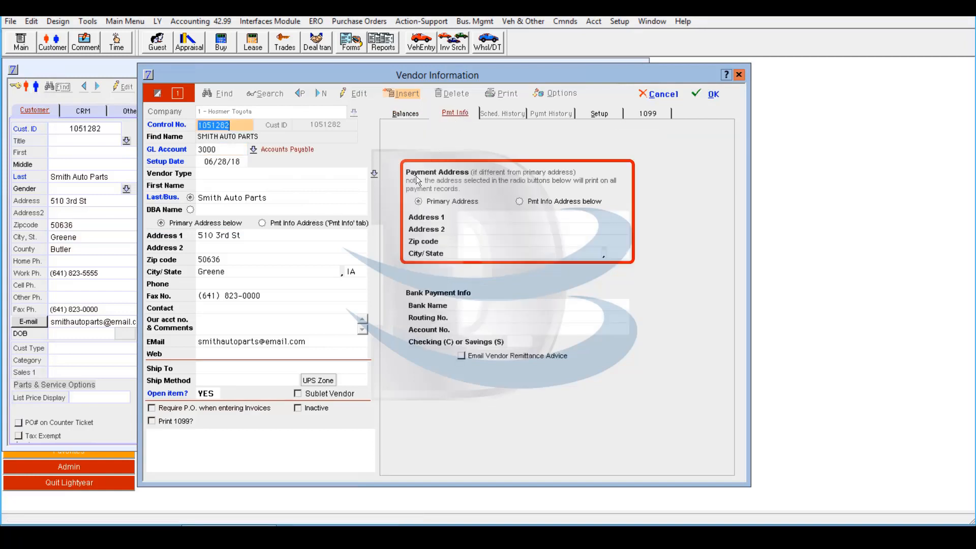
click(599, 114)
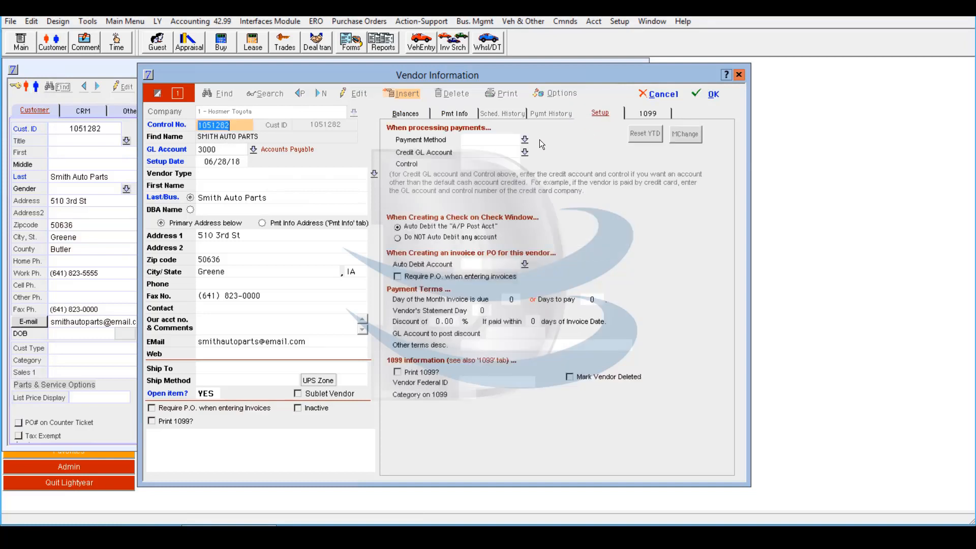
click(525, 140)
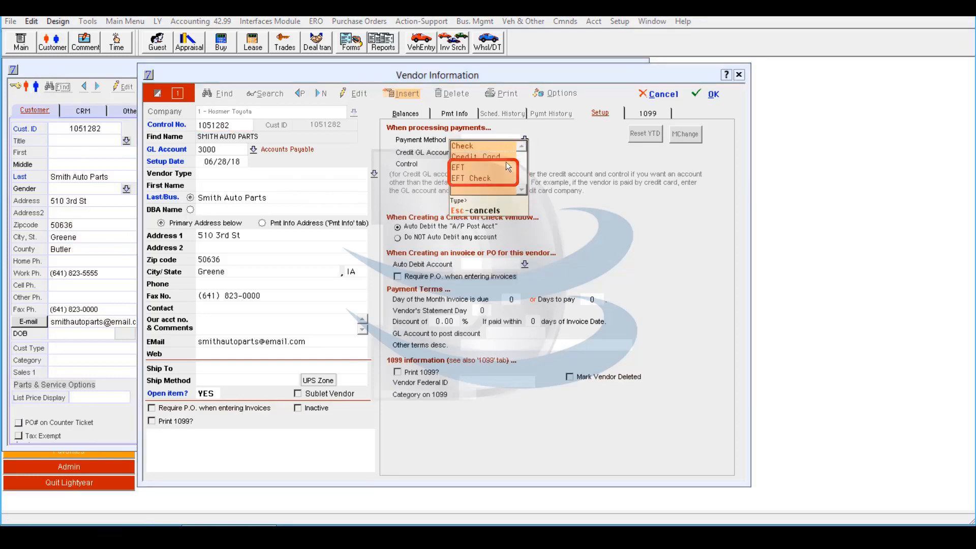
click(509, 147)
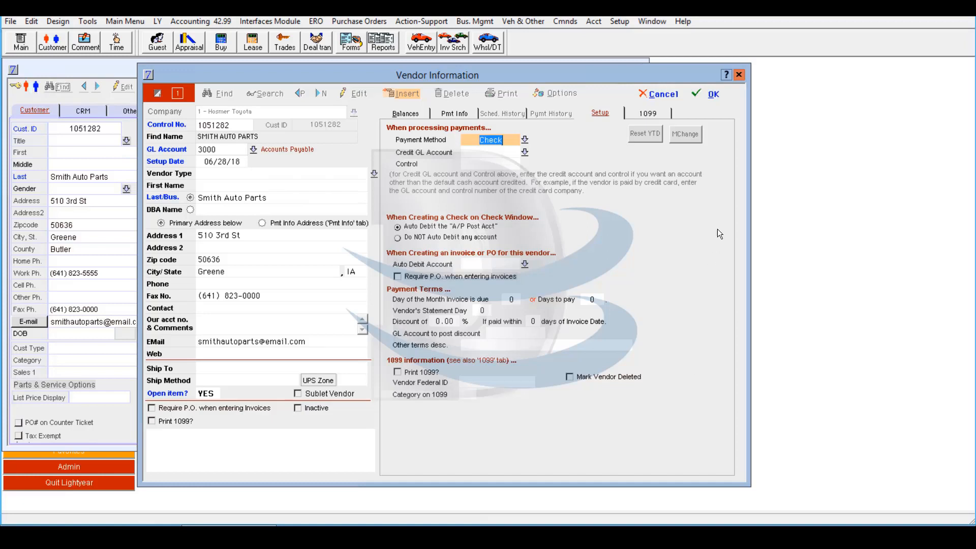
click(712, 97)
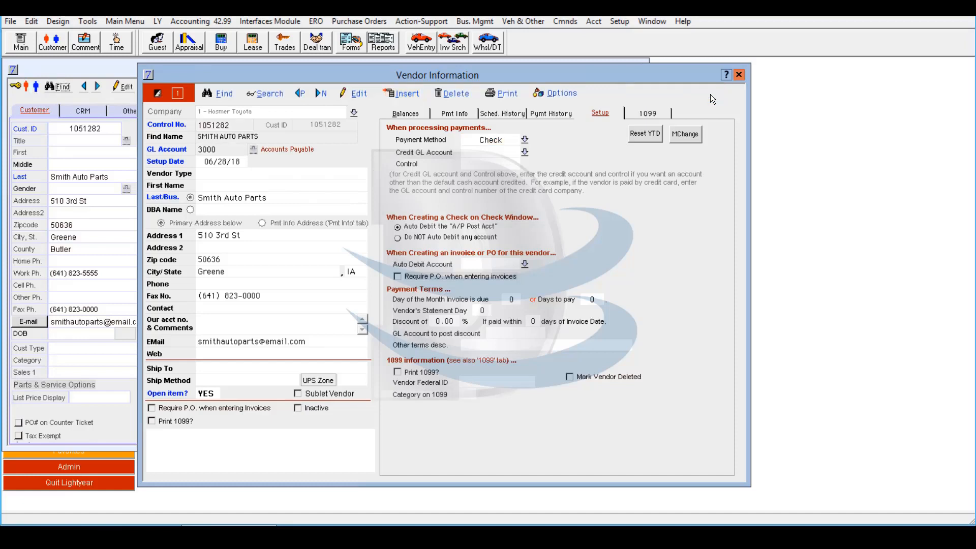